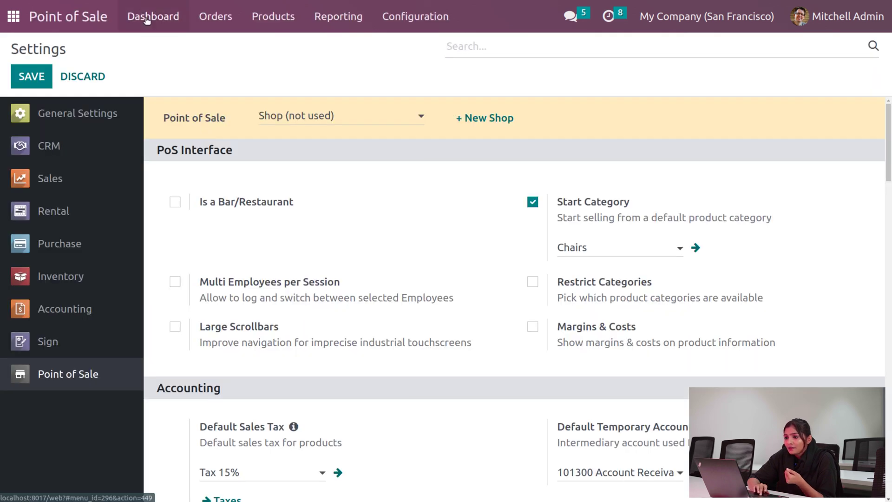
Step: Open a selling session for the Shop point of sale with opening cash of 1000
click(146, 20)
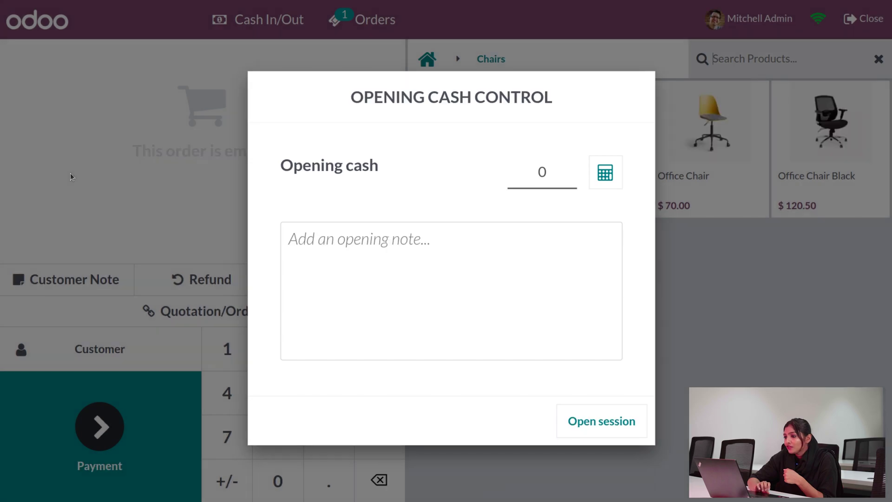
click(557, 178)
key(BackSpace)
text(1000)
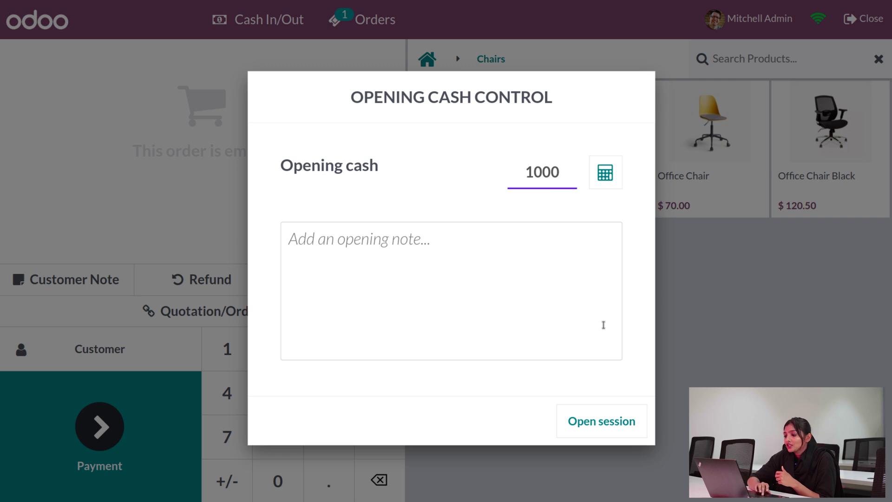
click(604, 420)
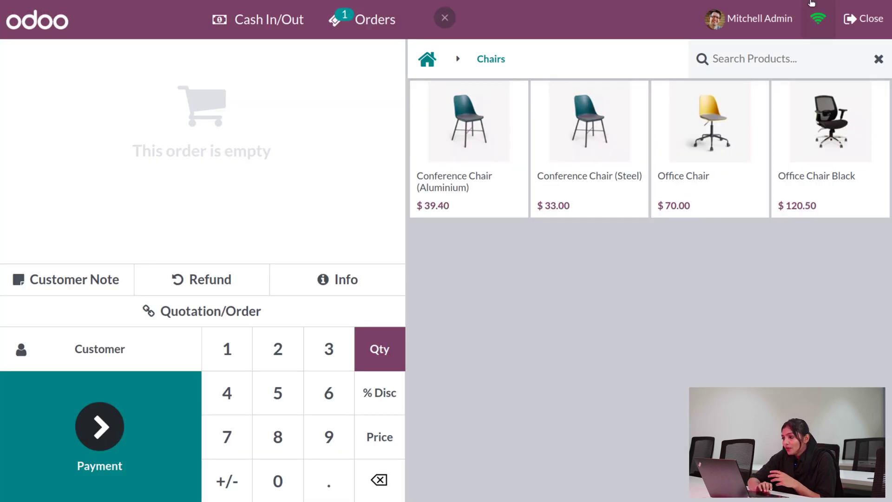
click(765, 58)
text(lar)
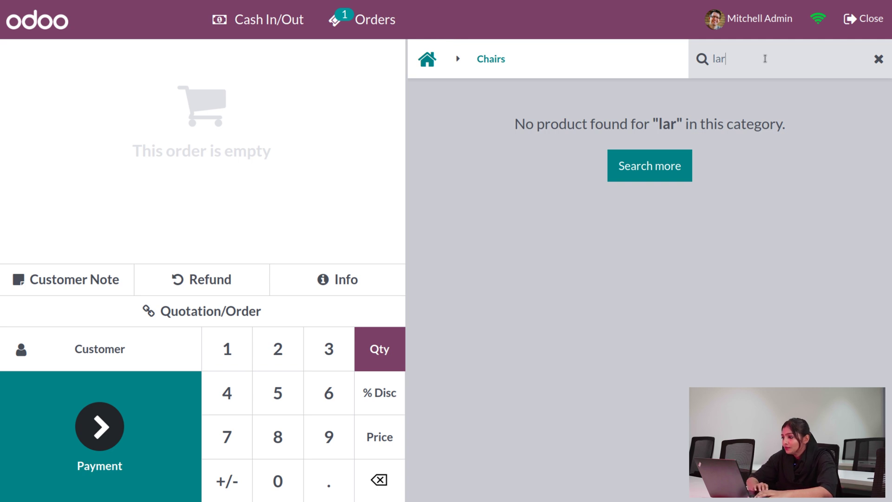
click(878, 59)
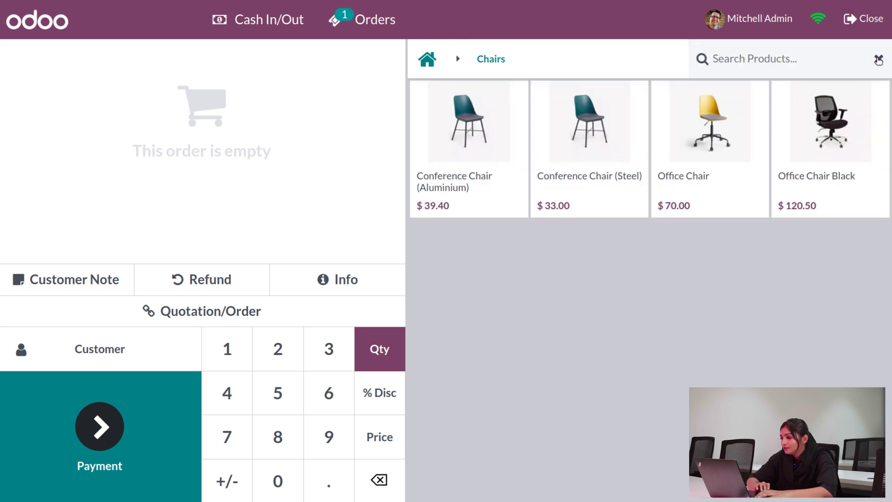
click(729, 57)
text(lar)
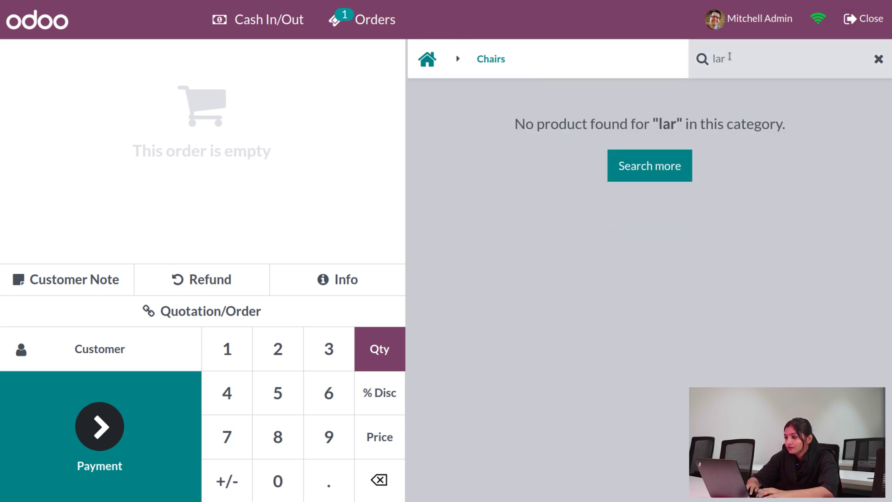
click(878, 59)
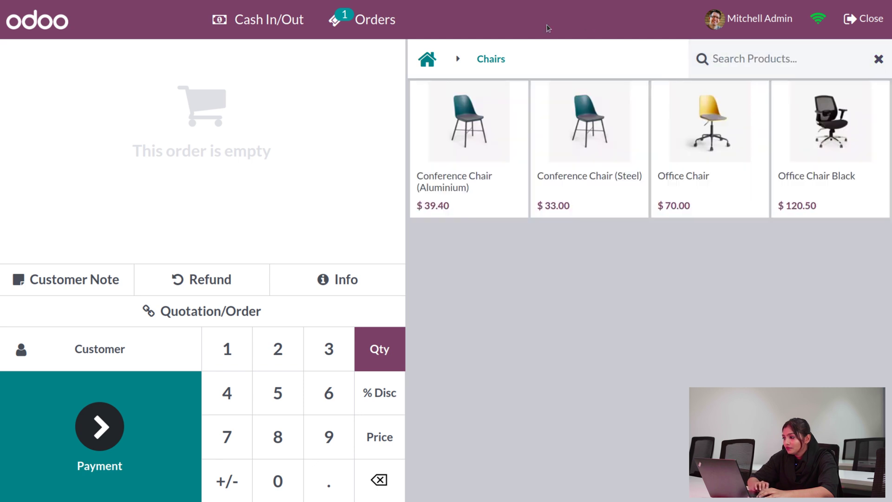
Step: Show the products of all categories and add one Large Meeting Table to the order
click(427, 63)
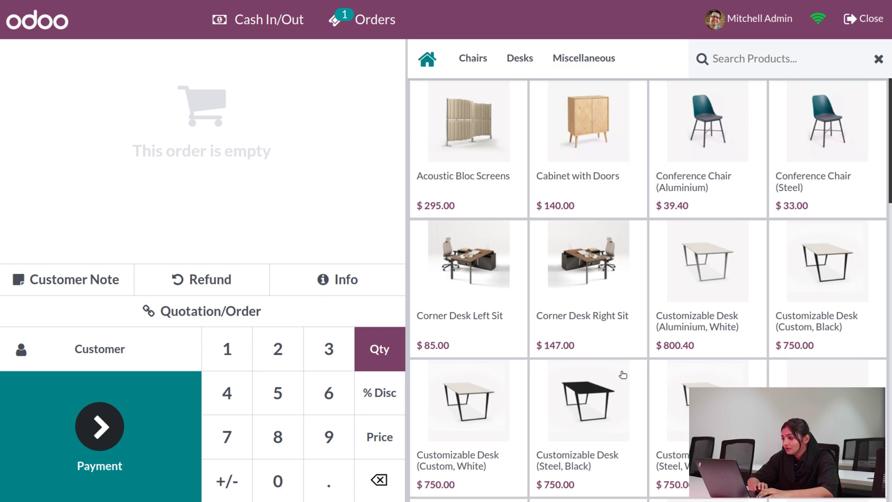
scroll(623, 372, down, 5)
scroll(623, 374, down, 3)
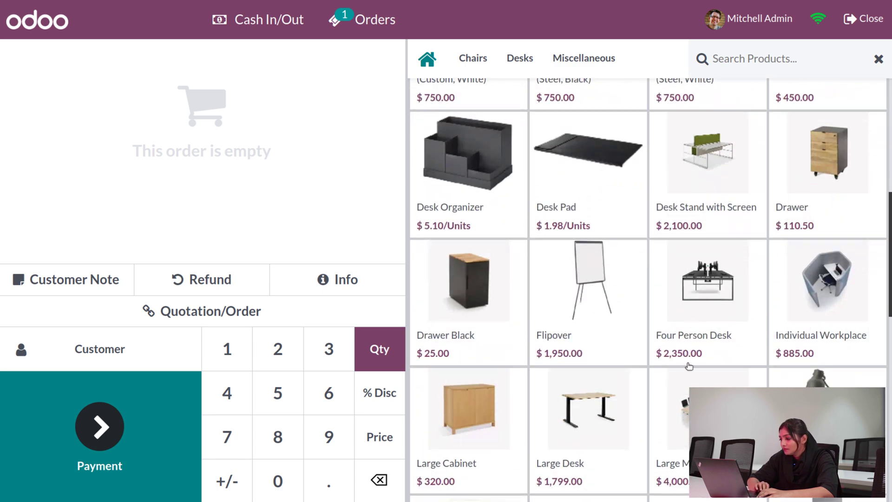
click(676, 421)
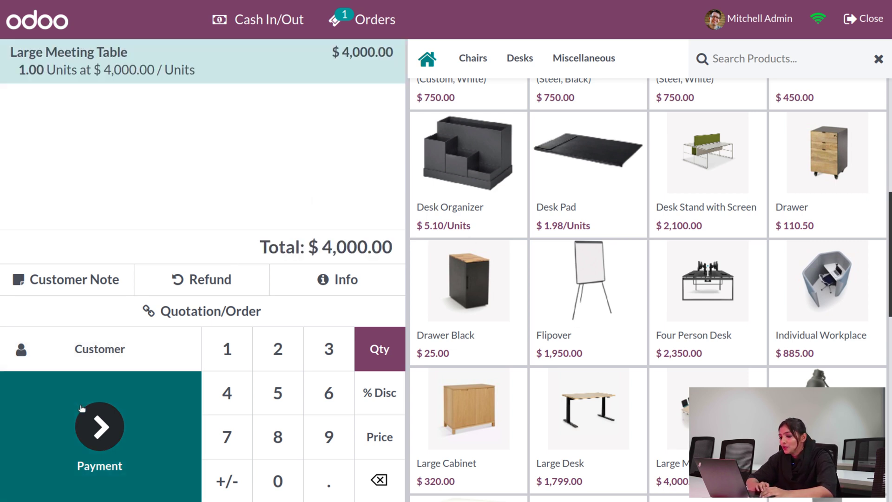
Step: Assign the contact belonging to My Company (Chicago) as the order's customer
click(110, 357)
scroll(111, 361, down, 10)
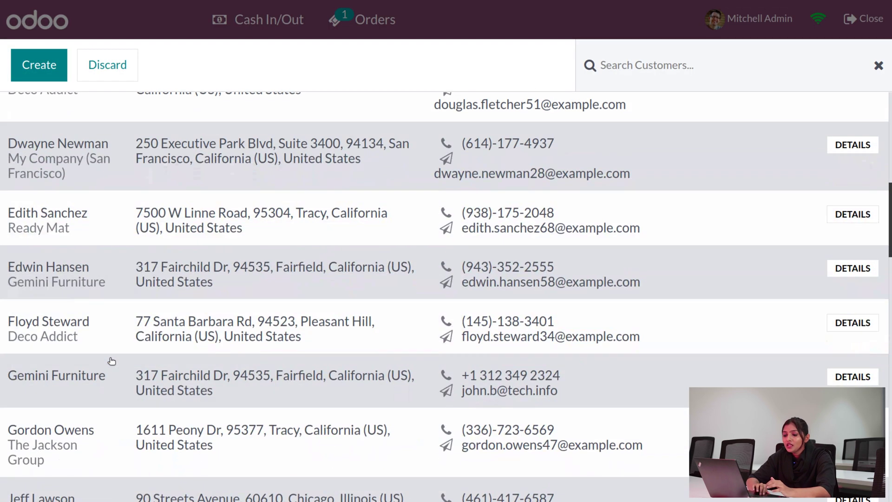
scroll(111, 361, down, 3)
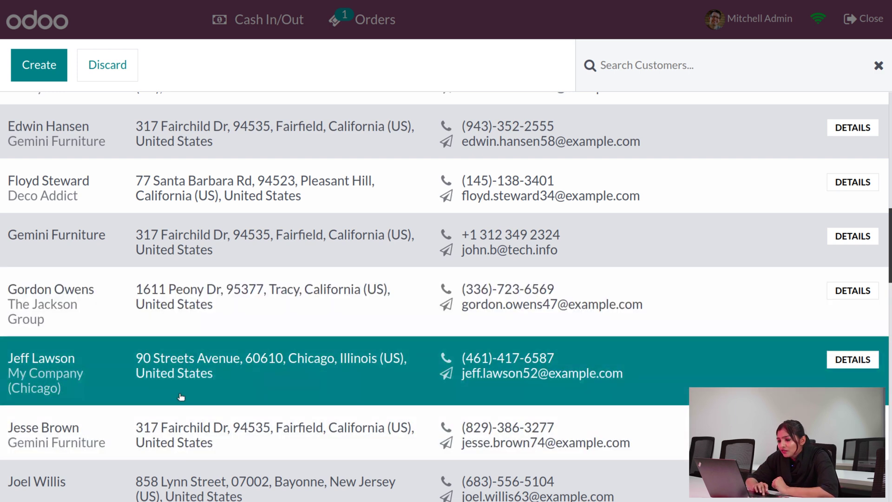
click(184, 376)
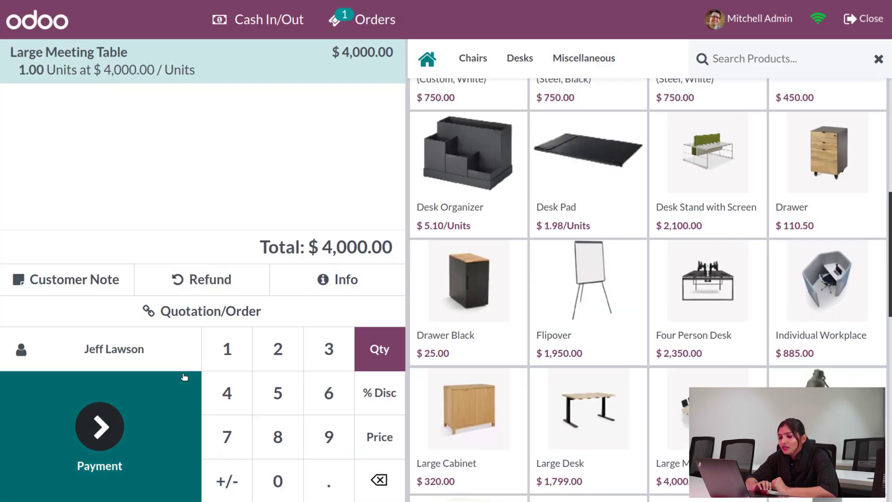
Step: Pay the full order amount in cash with Ship Later enabled and validate the payment
click(100, 427)
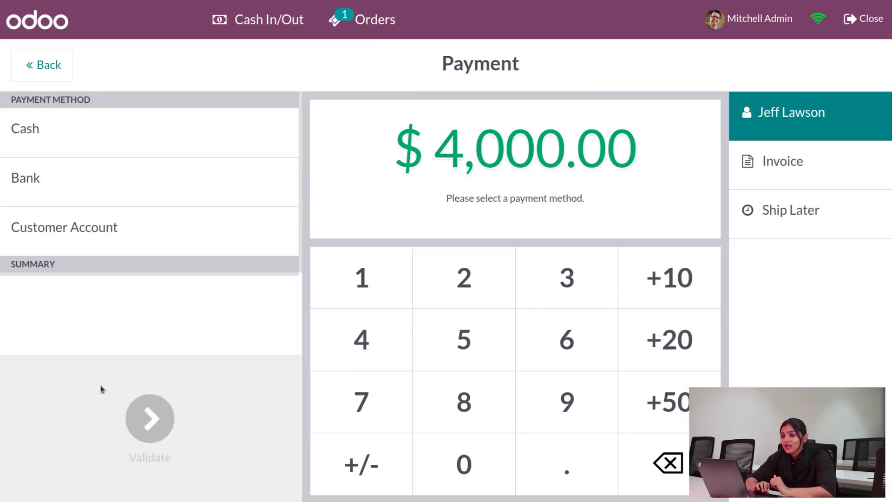
click(104, 137)
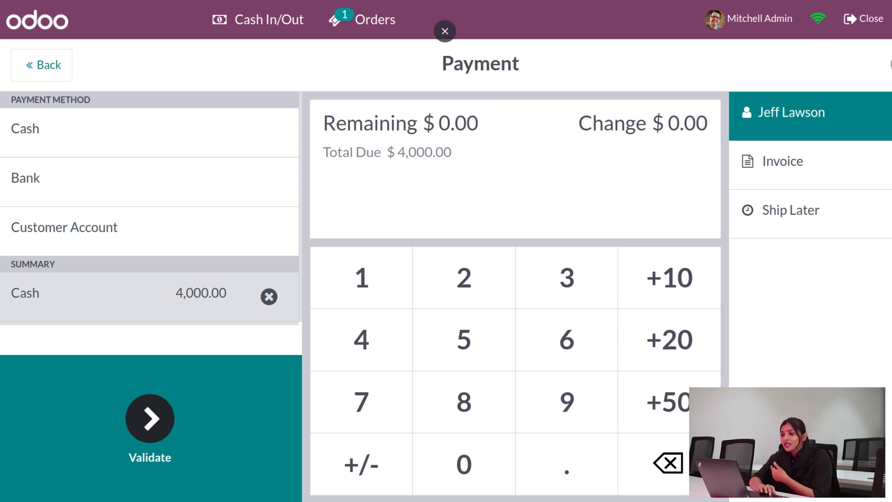
click(877, 224)
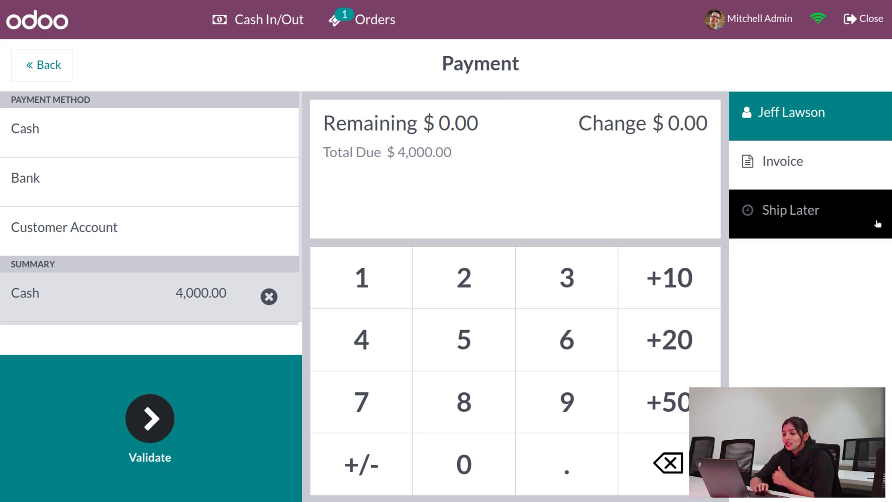
click(147, 406)
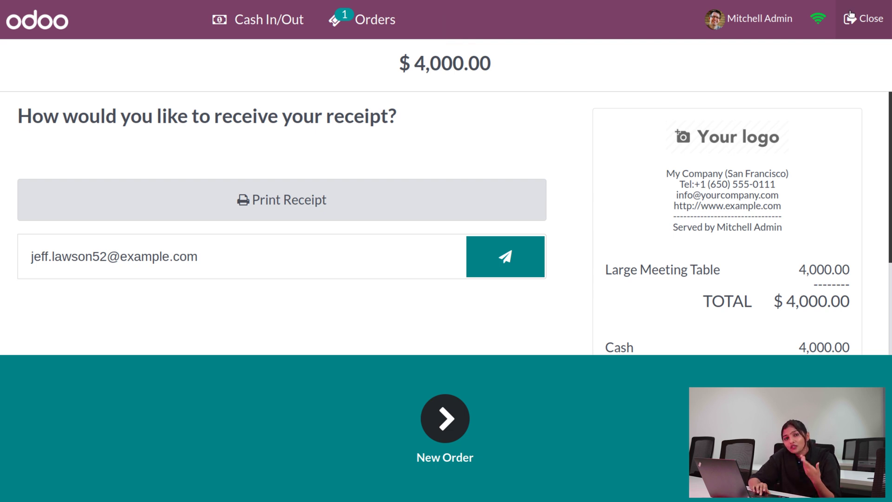
Step: Leave the register for the backend without closing the session, and open the record of the Large Meeting Table order
click(850, 18)
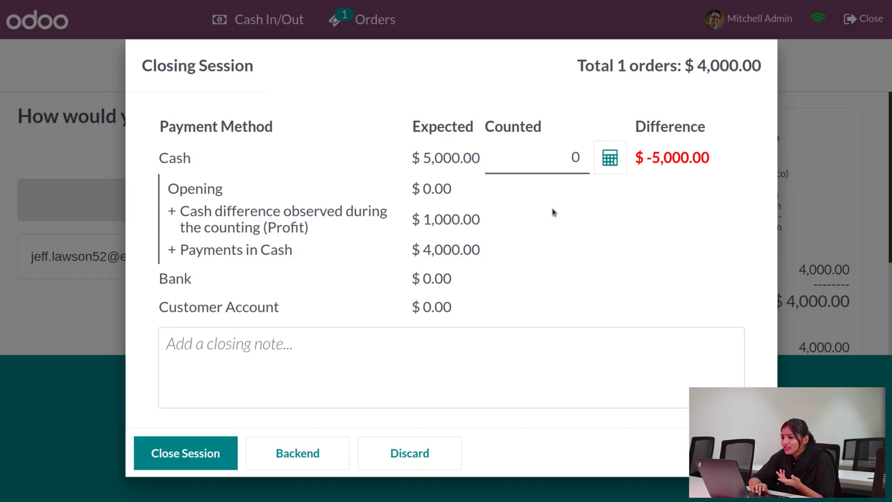
click(289, 457)
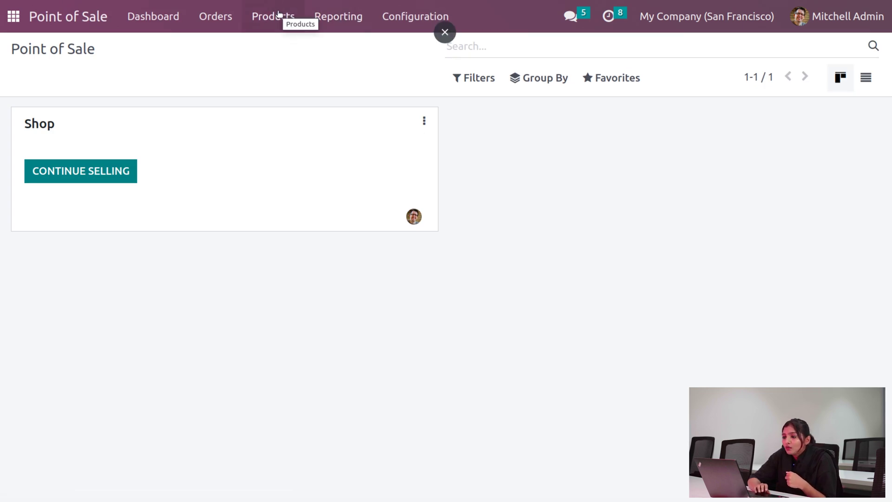
click(207, 15)
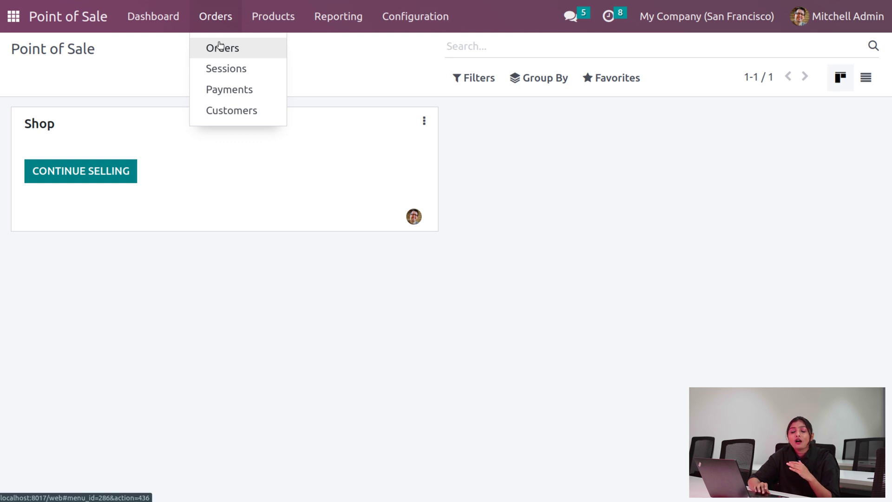
click(220, 45)
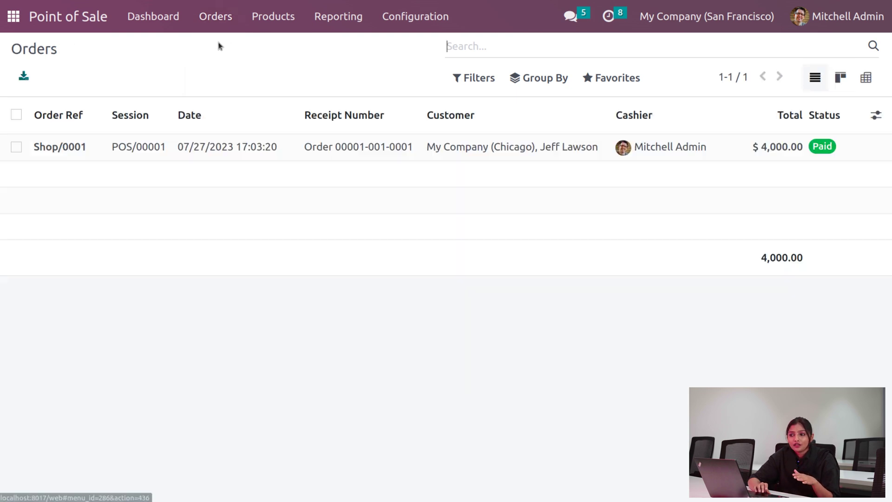
click(217, 157)
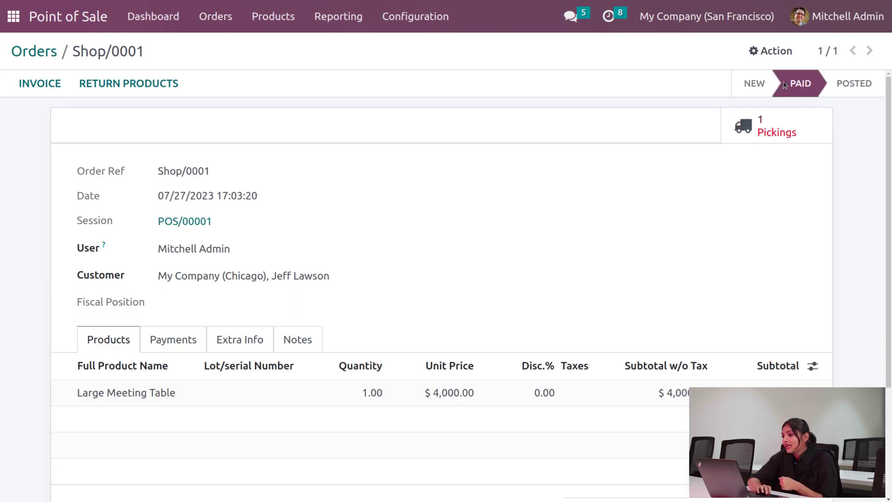
Step: Open the order's delivery picking, fill in its done quantities and validate it, confirming the SMS notification
click(764, 135)
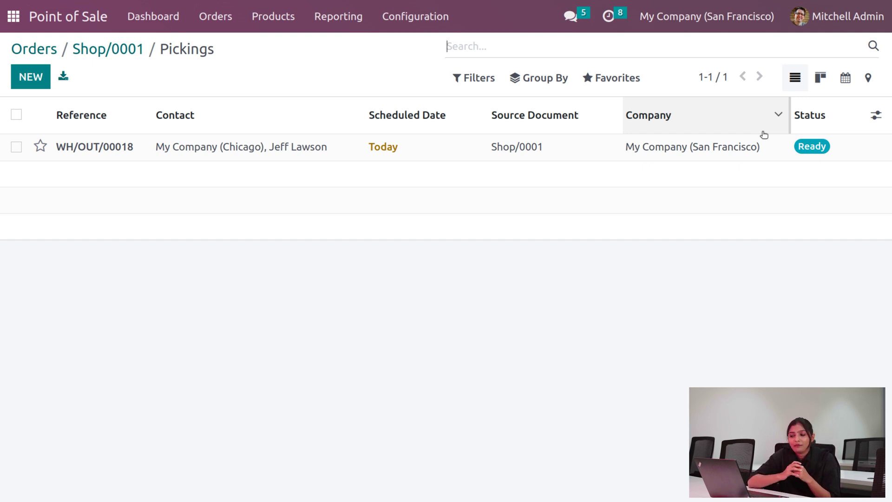
click(714, 152)
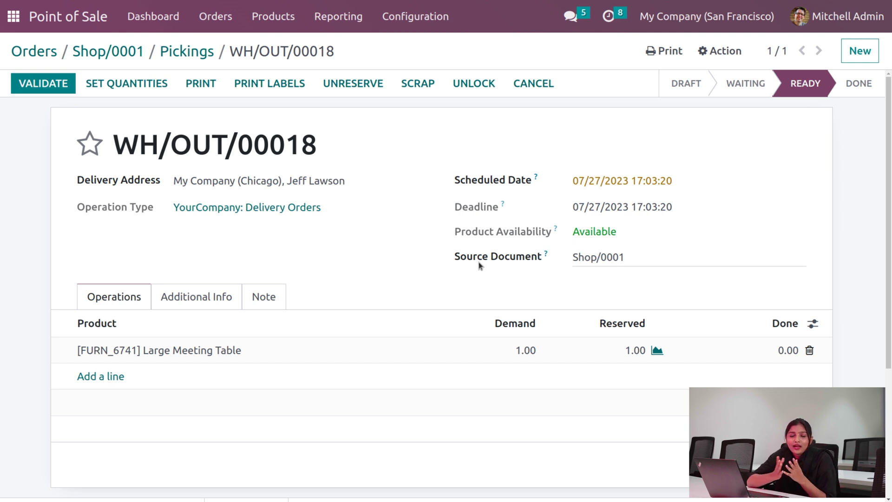
click(164, 91)
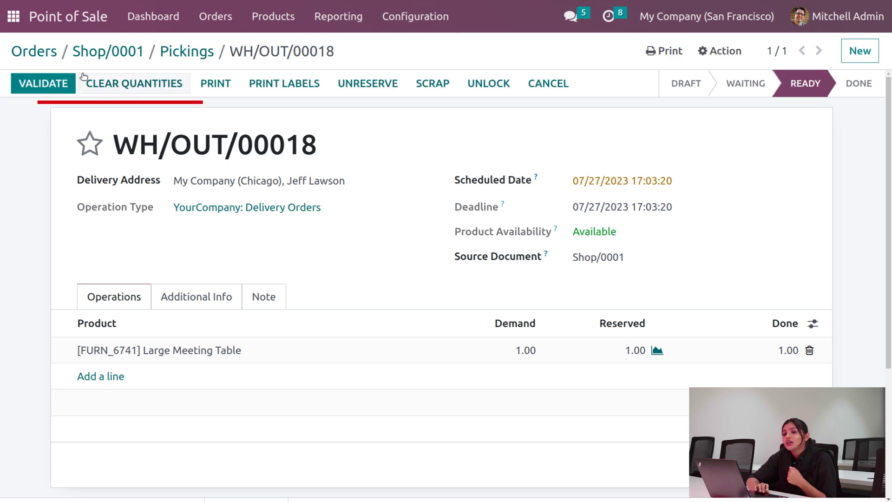
click(64, 83)
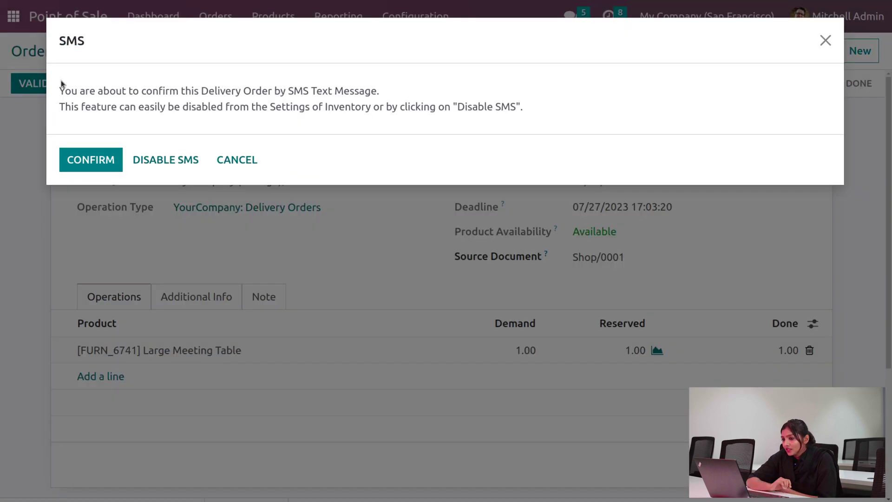
click(71, 160)
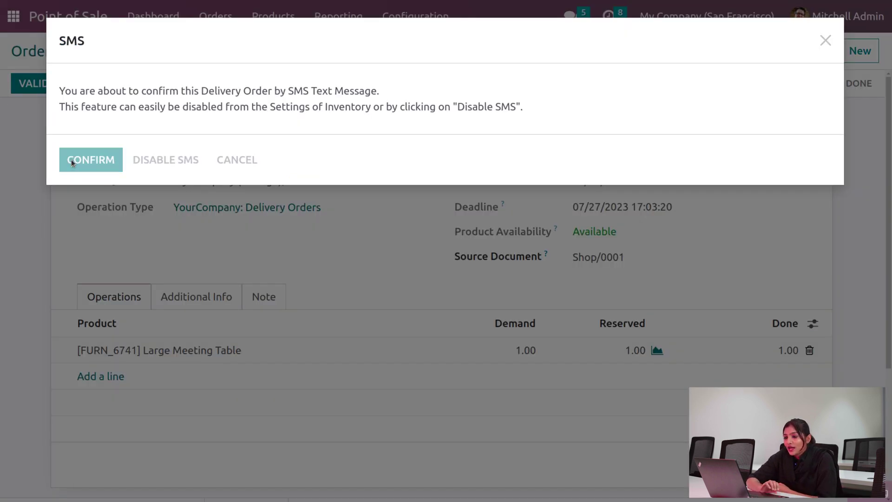
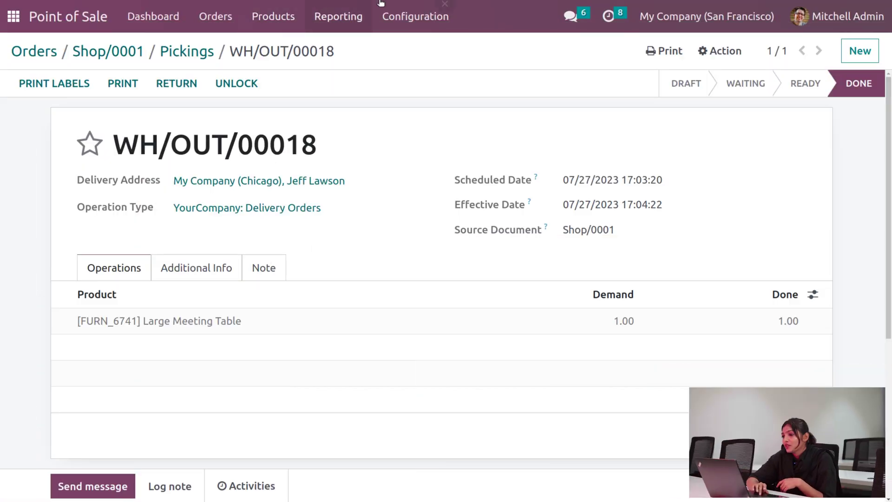
Step: Set the Allow Ship Later shipping policy to When all products are ready in the point of sale settings and save
click(418, 14)
click(409, 48)
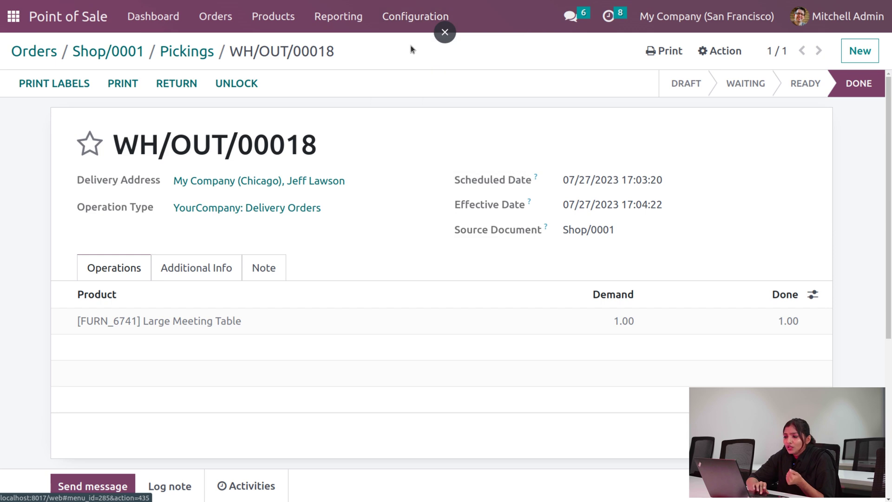
scroll(467, 438, down, 20)
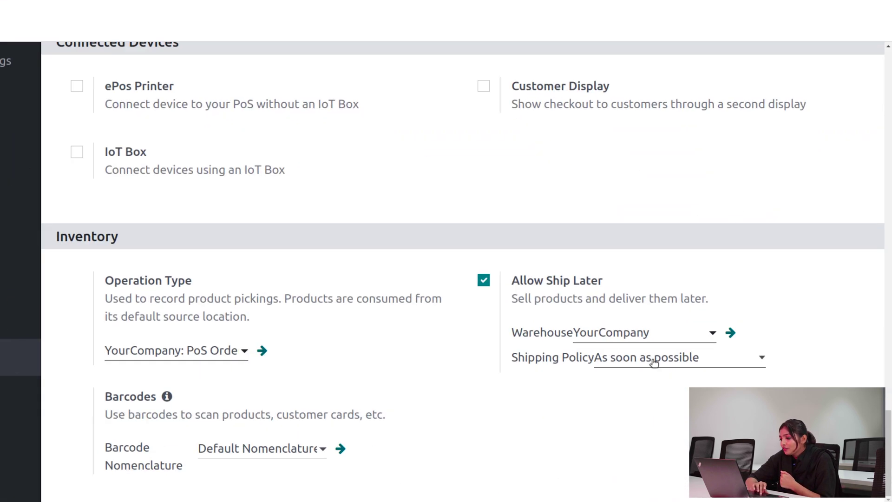
click(675, 373)
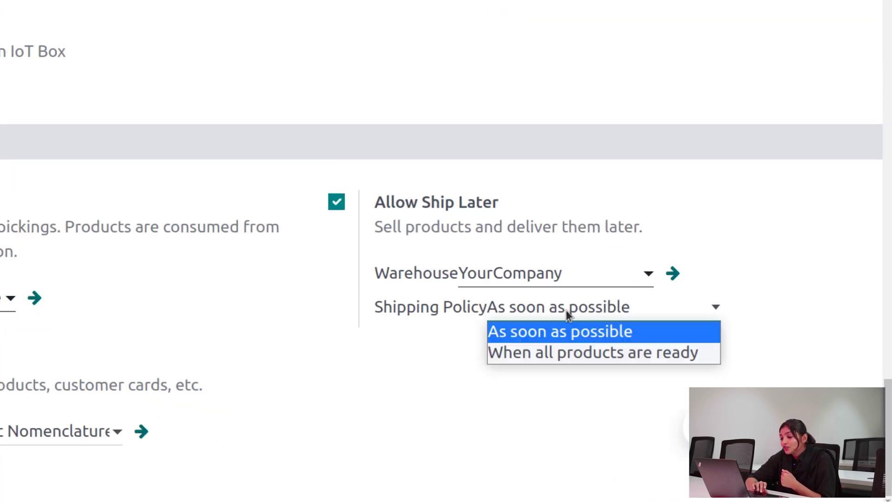
click(559, 353)
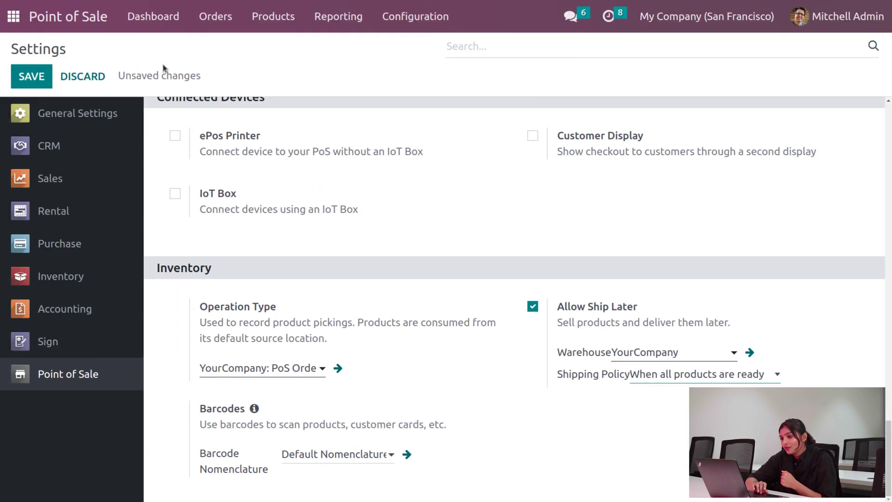
click(42, 84)
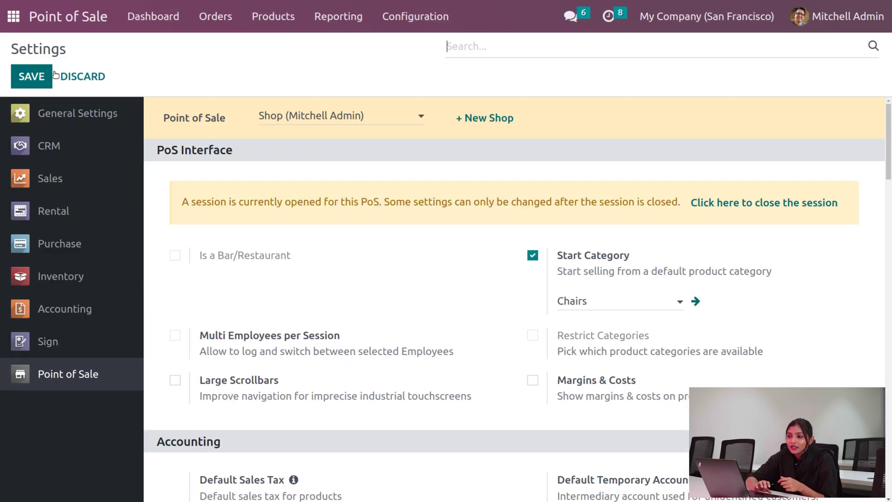
Step: Resume selling in the shop and add 50 units of Large Meeting Table to a new order
click(148, 16)
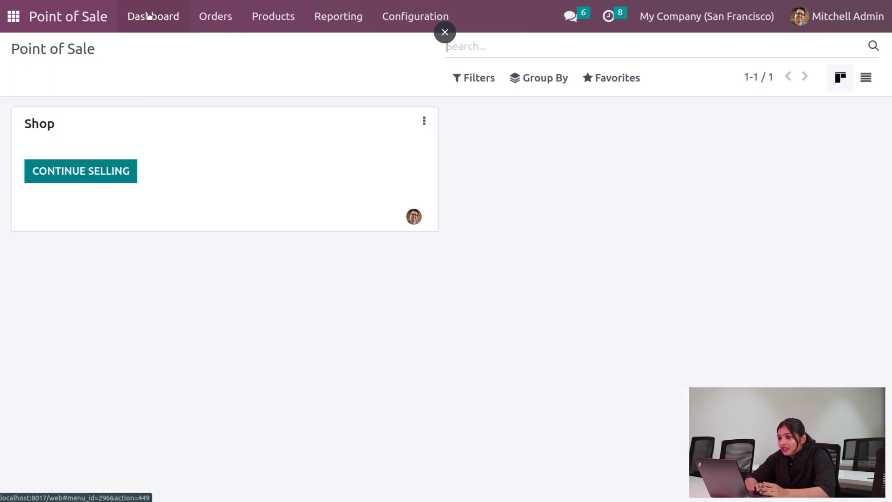
click(89, 183)
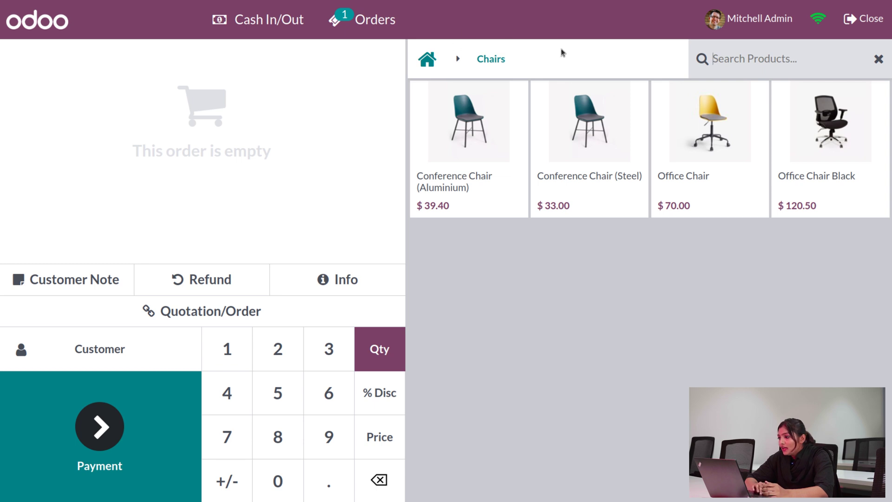
click(426, 60)
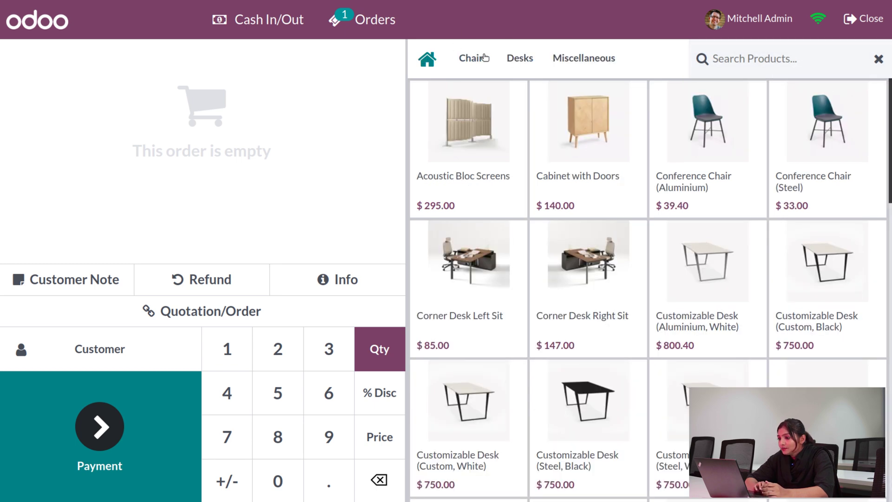
click(724, 59)
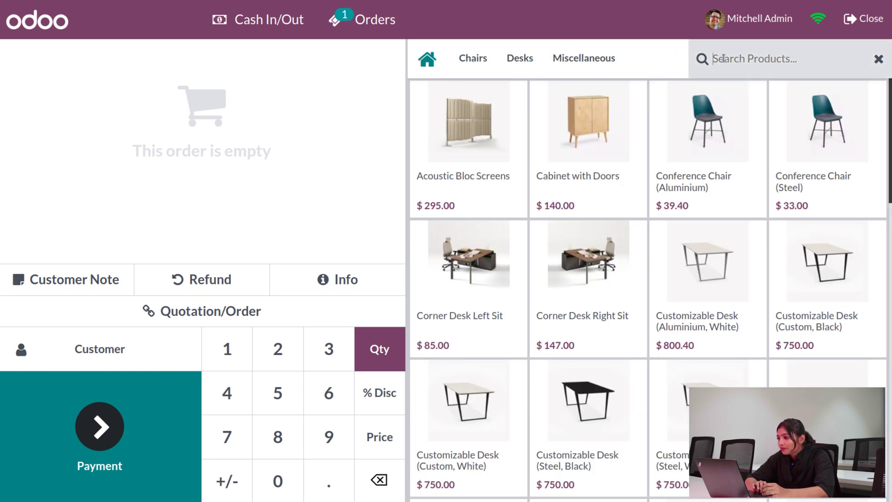
text(la)
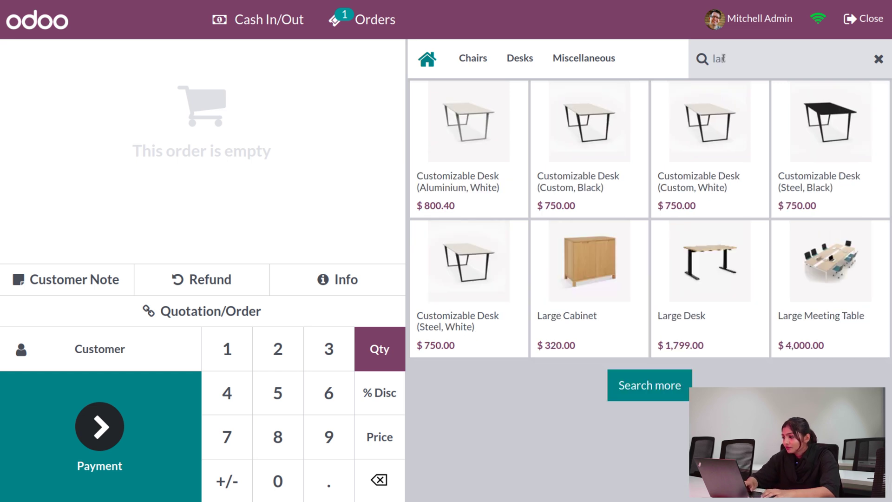
text(r)
click(839, 279)
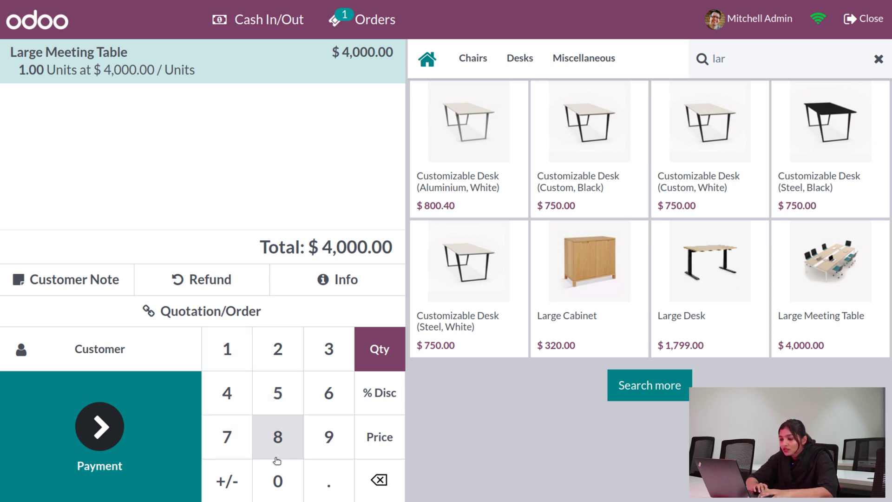
click(277, 401)
click(295, 482)
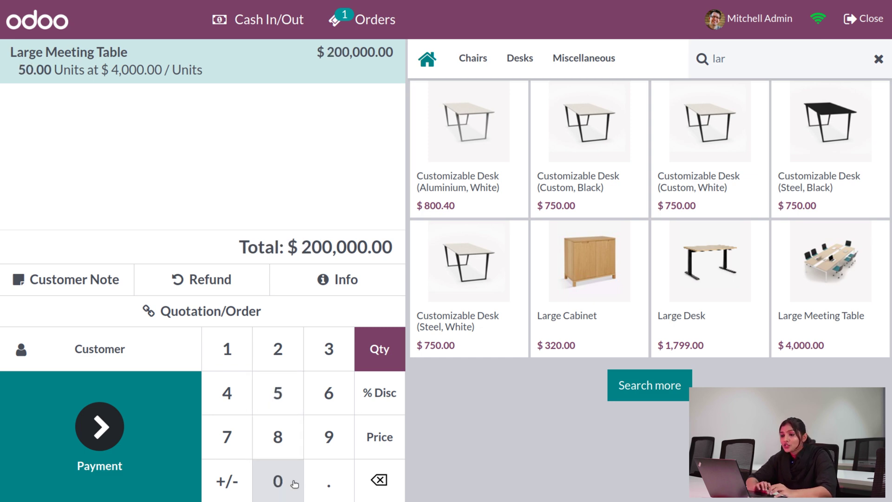
Step: Assign an existing customer from the customer list to the Large Meeting Table order
click(130, 357)
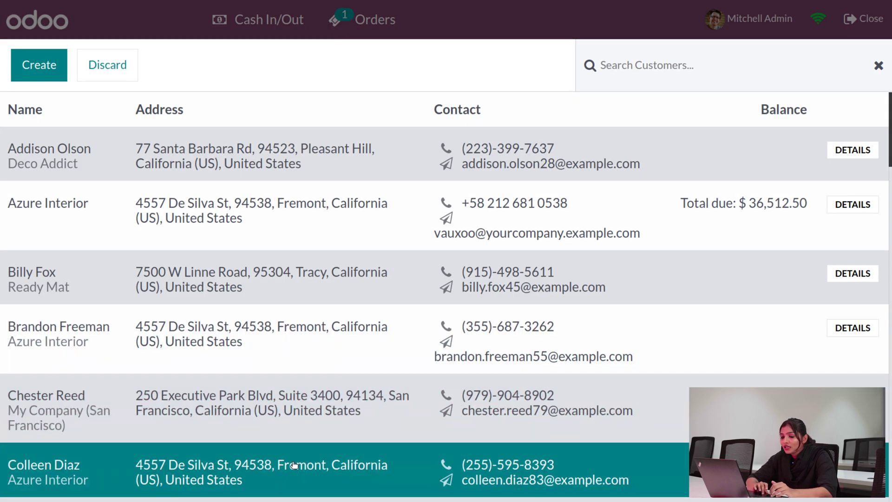
scroll(294, 464, down, 5)
click(296, 362)
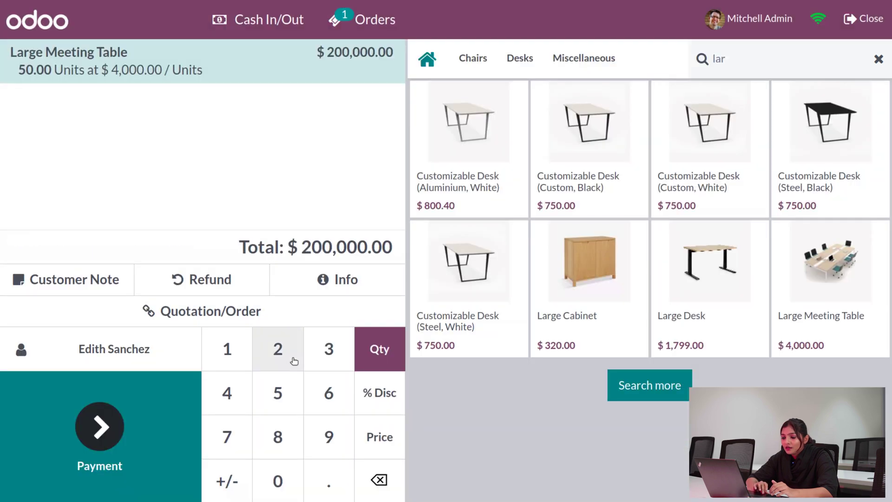
Step: Pay the full order amount by Bank with Ship Later enabled and validate the payment
click(99, 426)
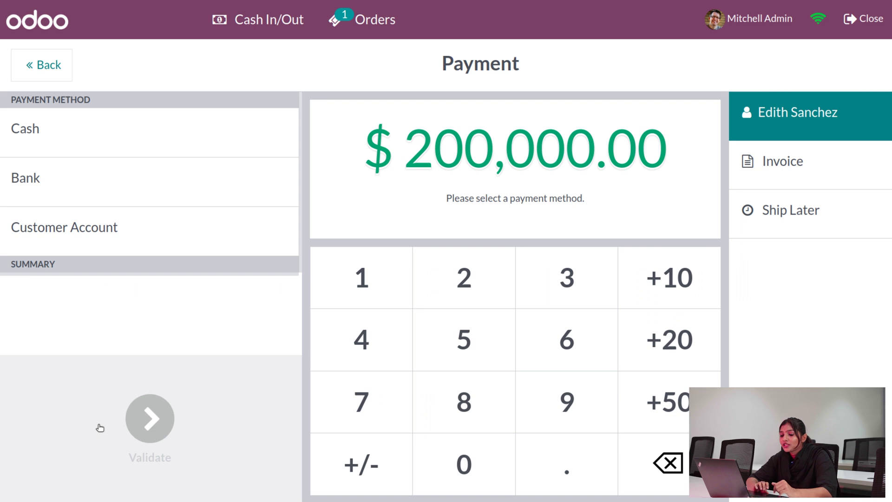
click(123, 190)
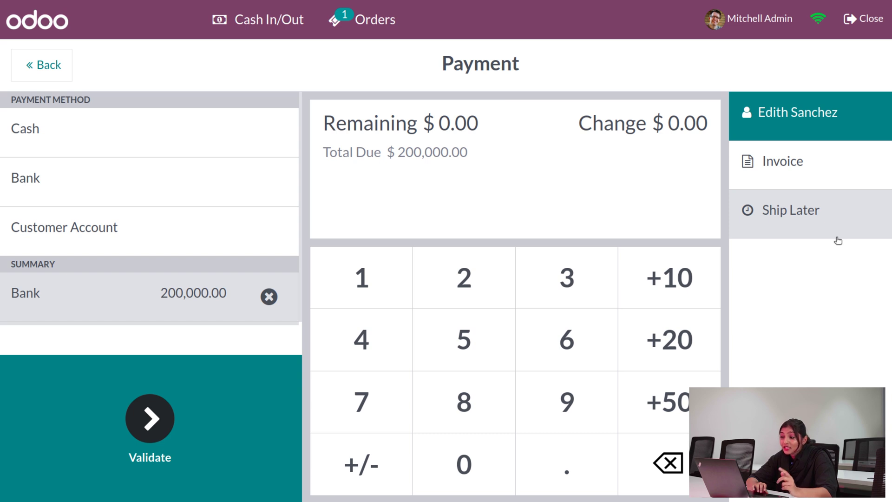
click(838, 236)
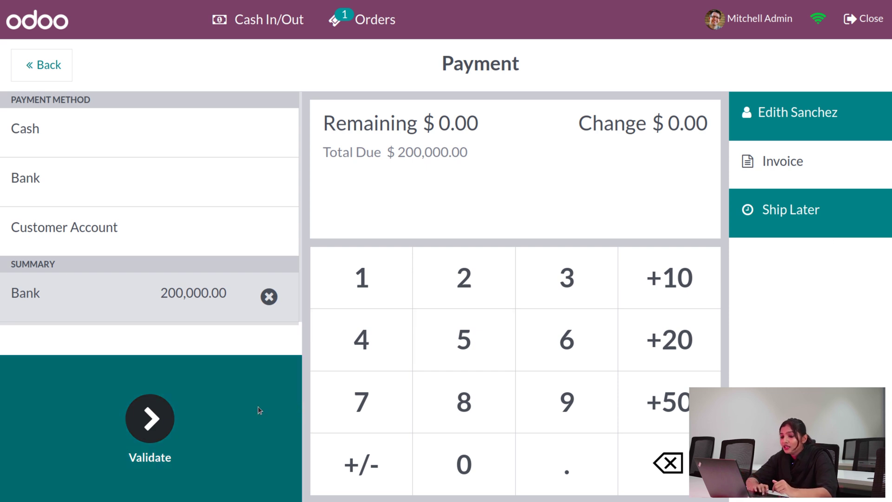
click(147, 425)
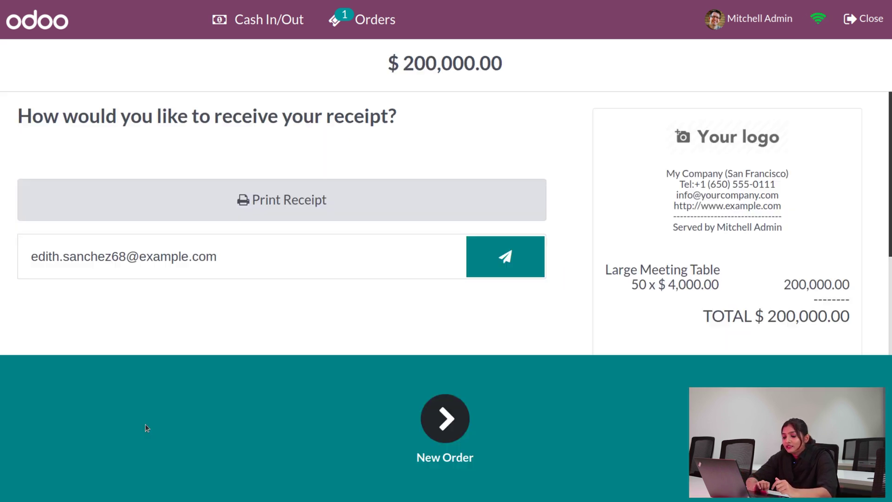
Step: Return to the backend with the session left open, and open the record of the 50-unit Large Meeting Table order
click(868, 22)
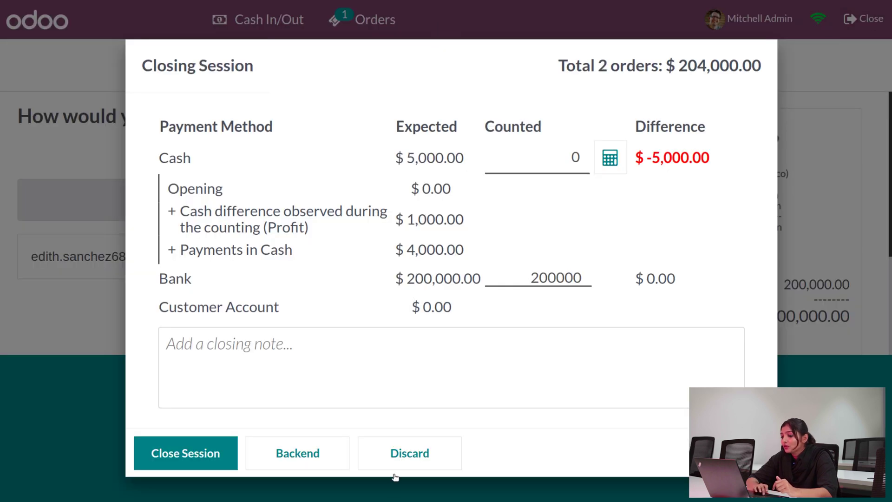
click(305, 461)
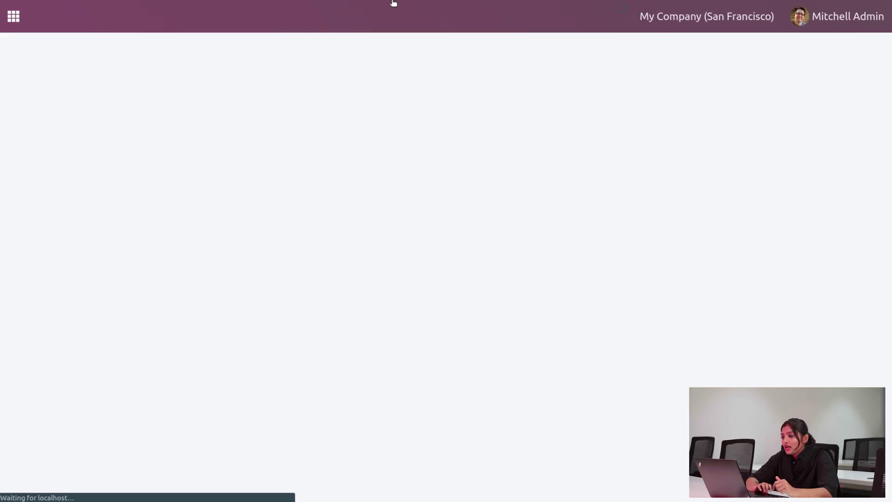
click(232, 19)
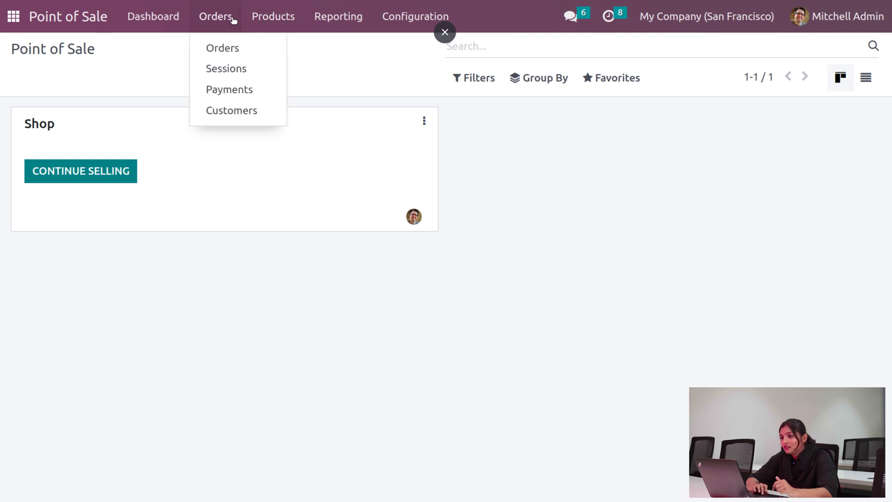
click(232, 54)
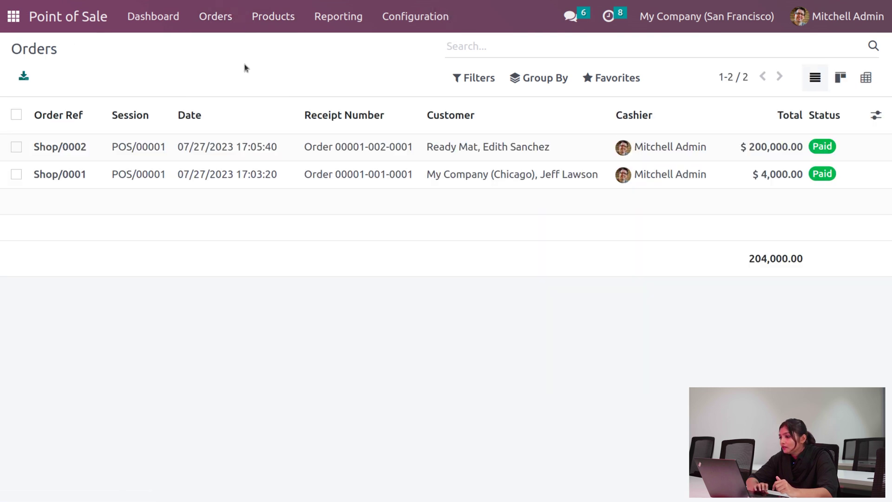
click(306, 154)
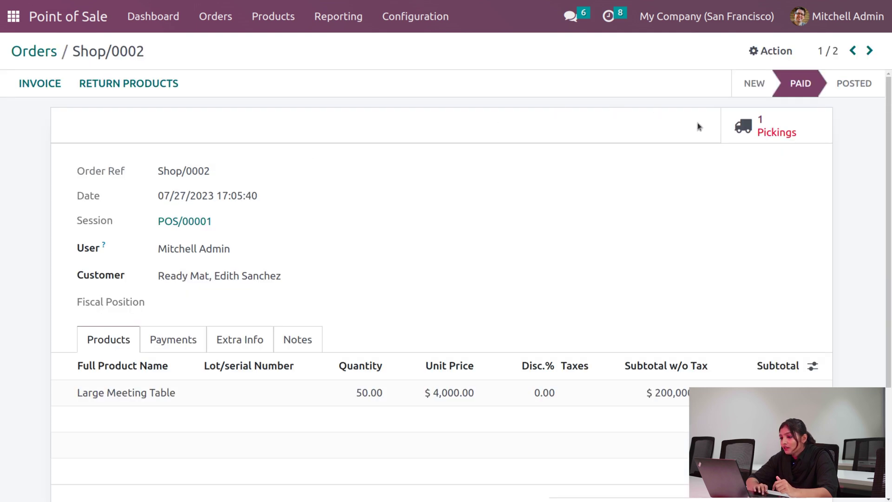
Step: Open the order's delivery picking and examine the demand and reserved quantities of the Large Meeting Table line
click(744, 120)
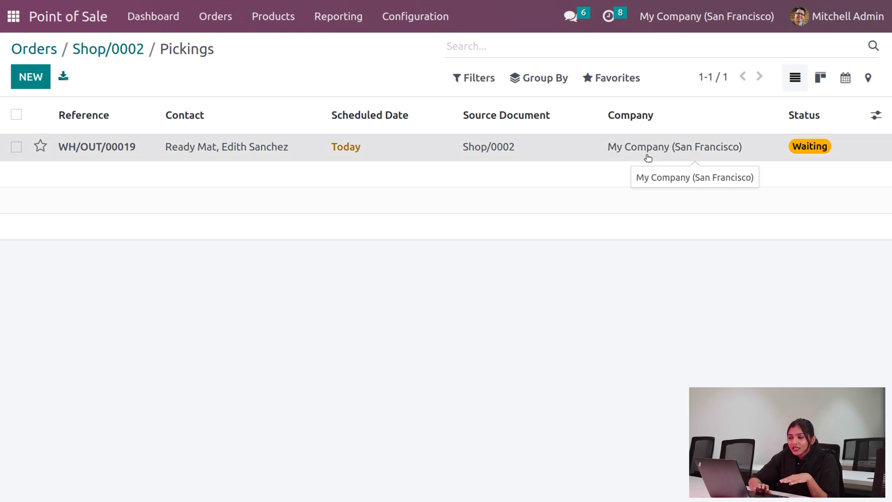
click(648, 158)
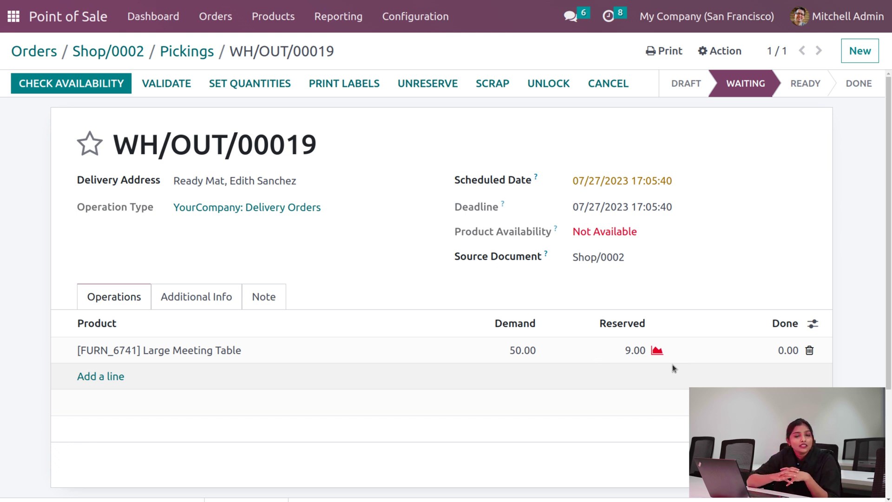
click(207, 352)
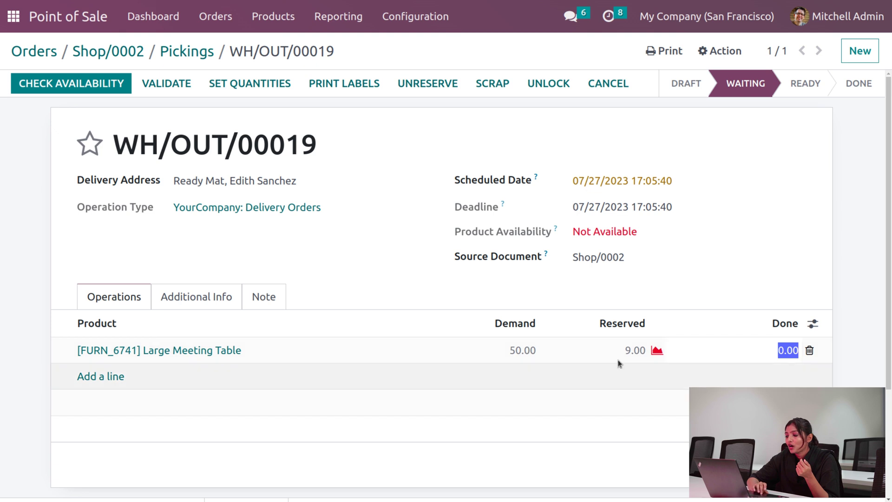
Step: Open the quantity update list of the Large Meeting Table product from the point of sale products
click(253, 21)
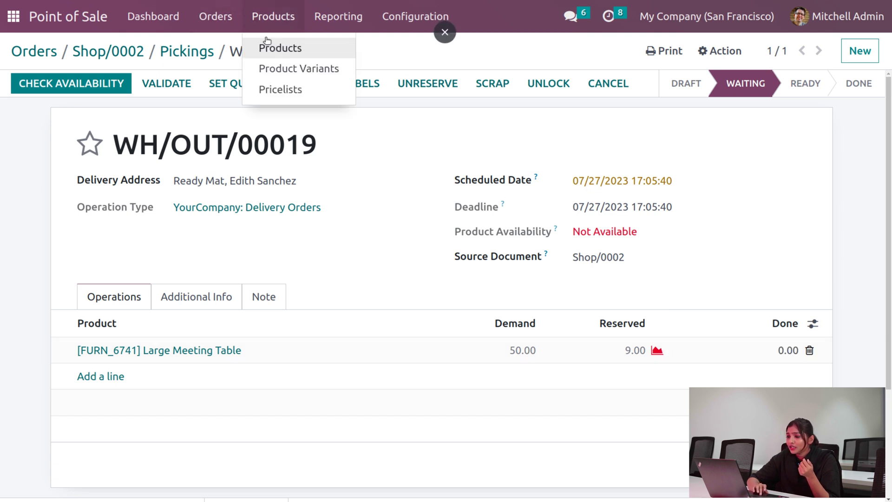
click(272, 47)
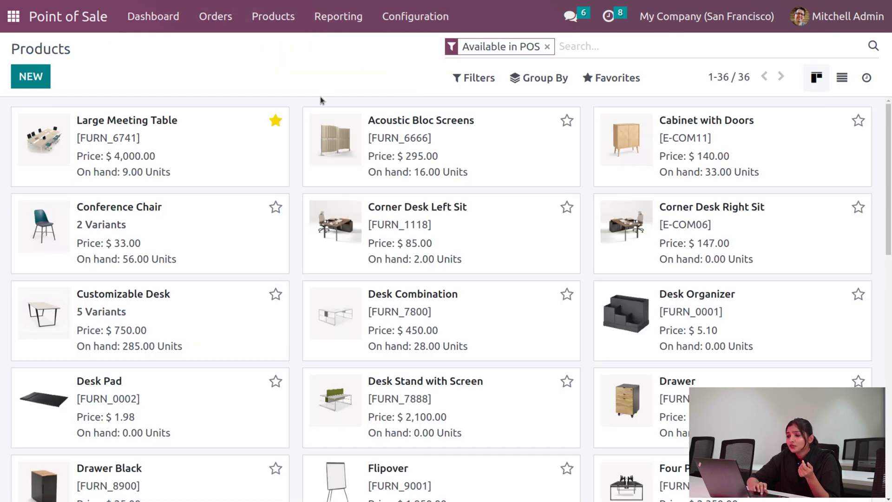
click(220, 123)
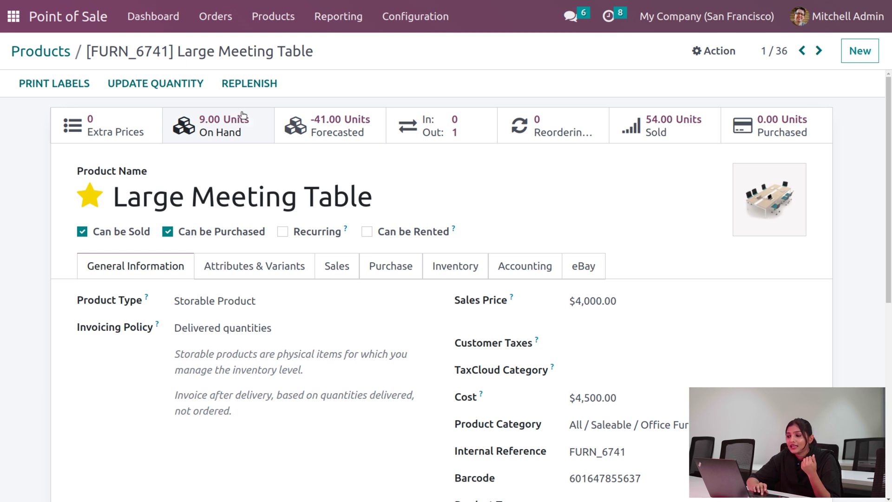
click(180, 86)
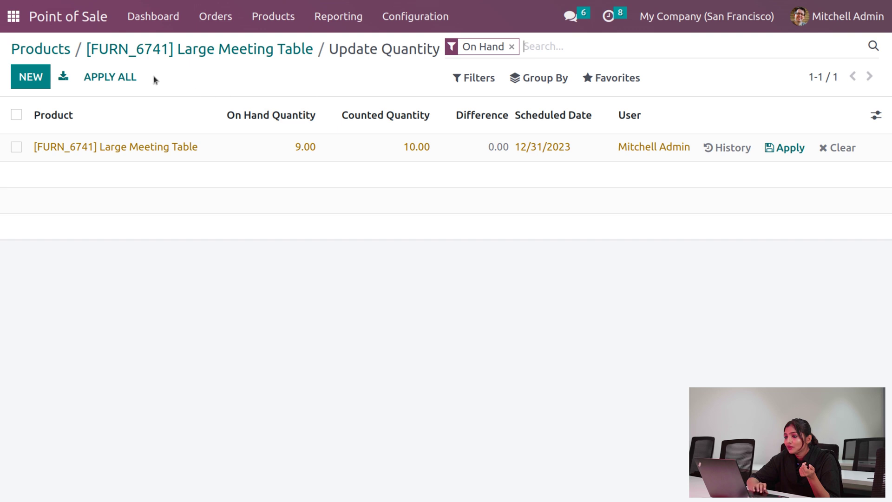
Step: Add a stock count line of 100 units for the Large Meeting Table, apply it, and return to the product record
click(40, 82)
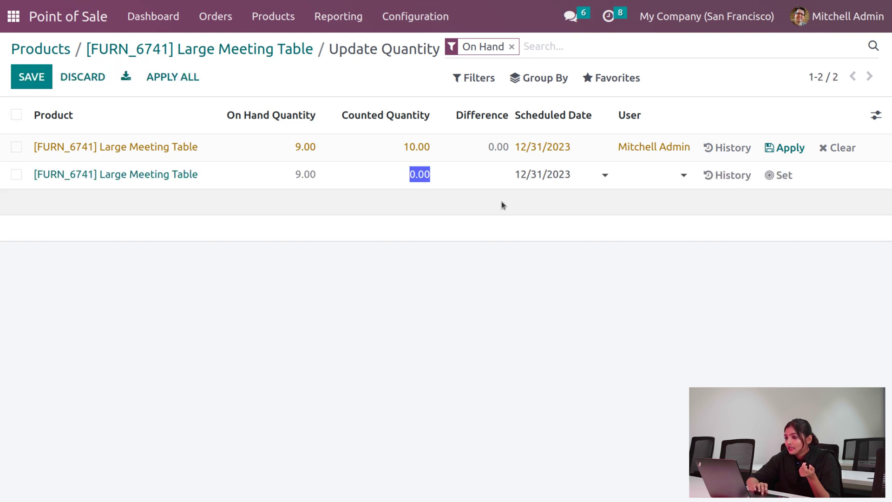
text(100)
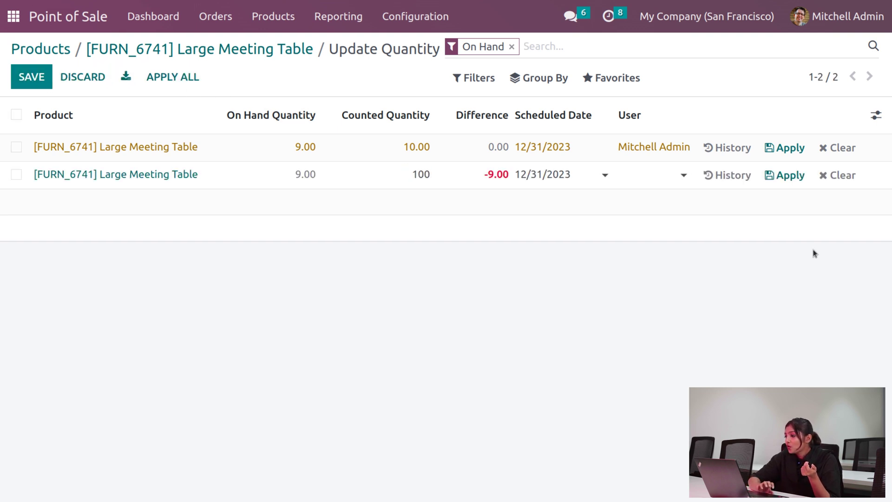
click(791, 174)
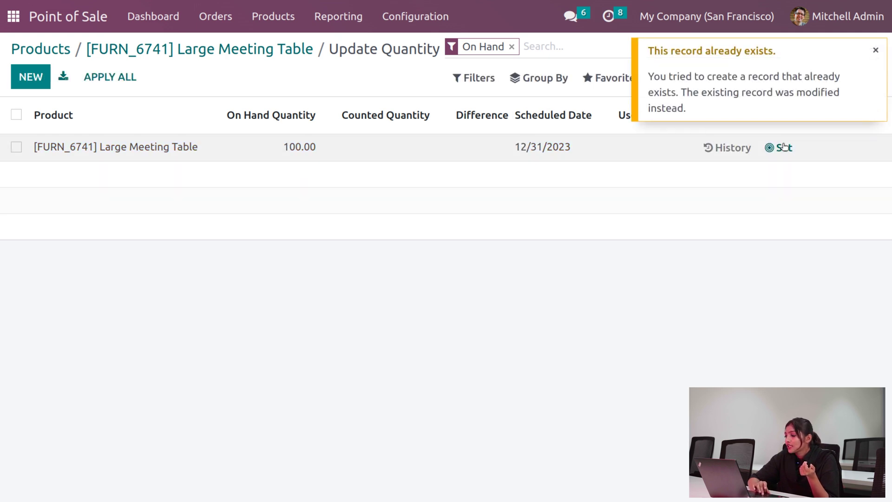
click(780, 148)
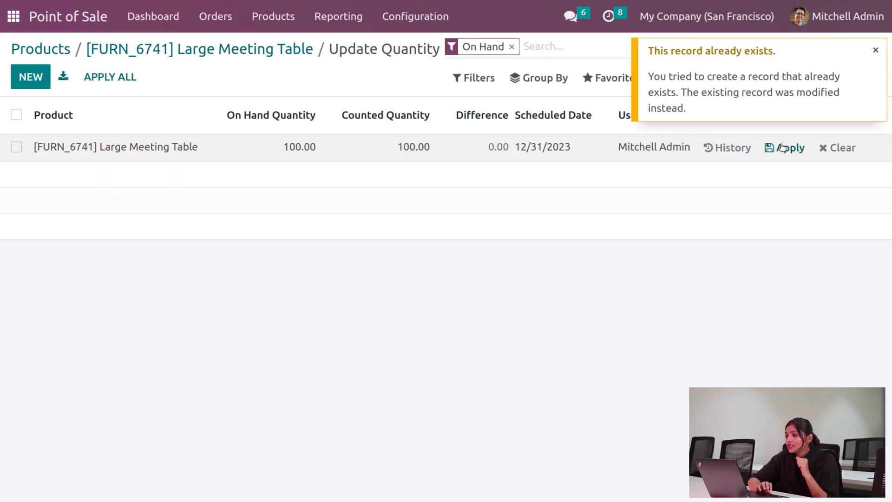
click(244, 54)
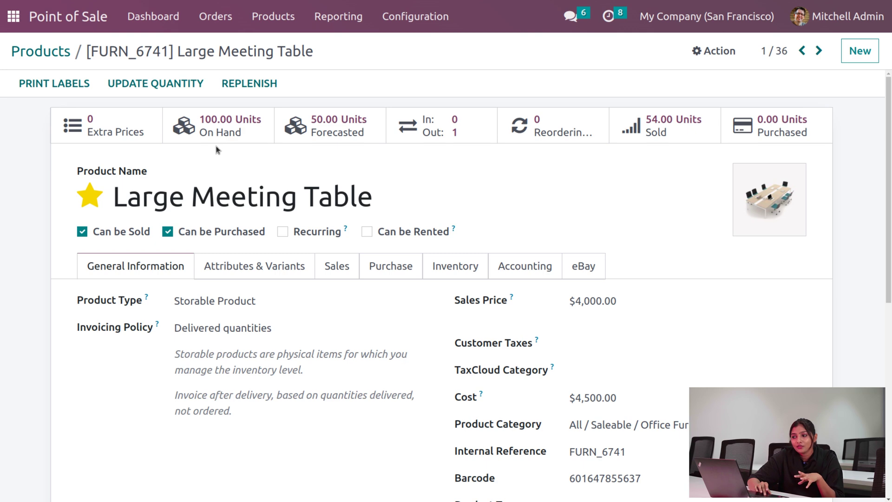
Step: Reopen the delivery picking of the 50-unit Large Meeting Table order from the point of sale orders
click(214, 27)
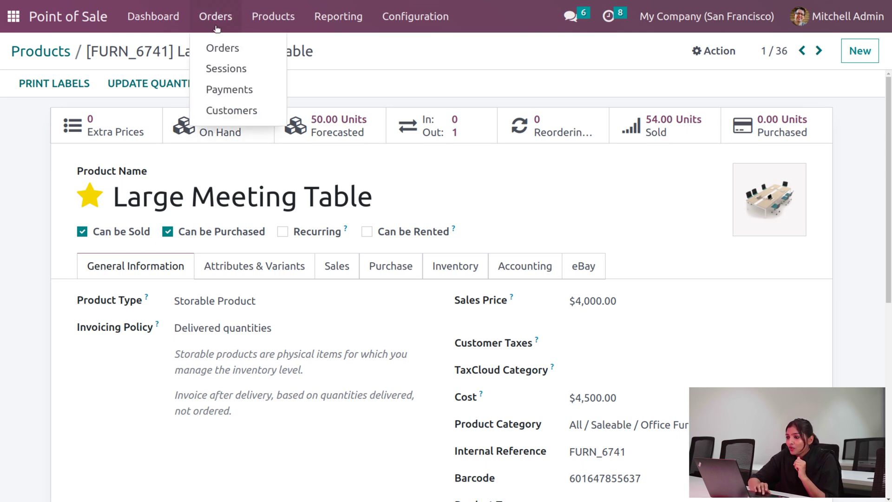
click(226, 50)
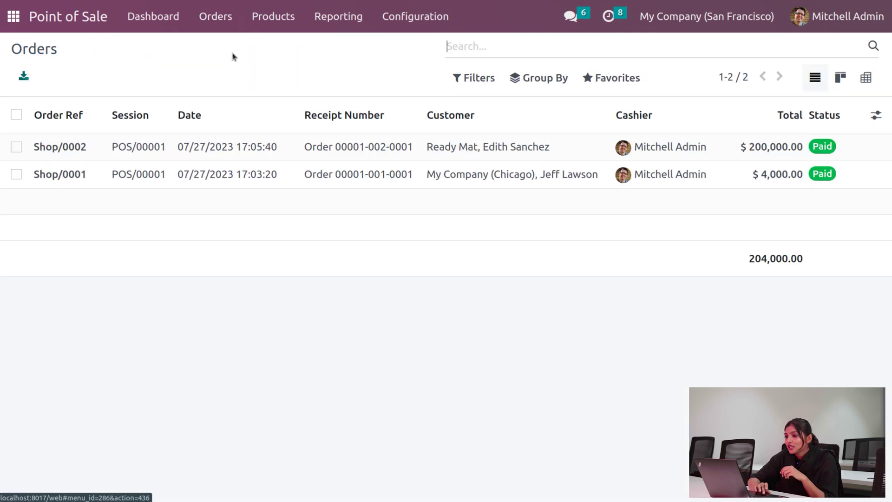
click(509, 158)
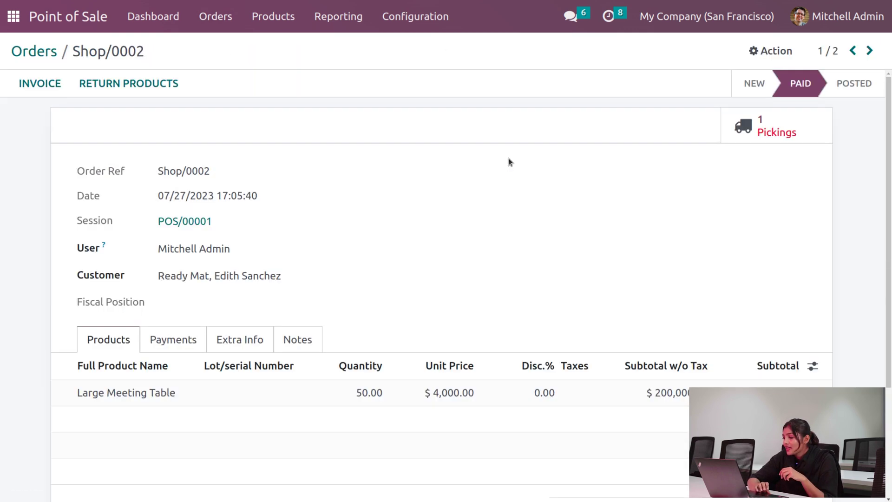
click(759, 131)
click(726, 146)
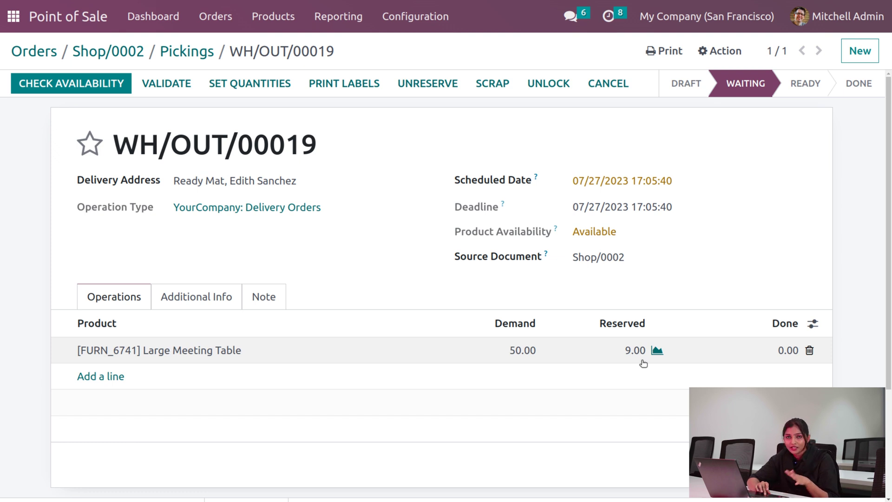
Step: Check the delivery's availability to reserve the stock, fill in its done quantities and validate it
click(92, 82)
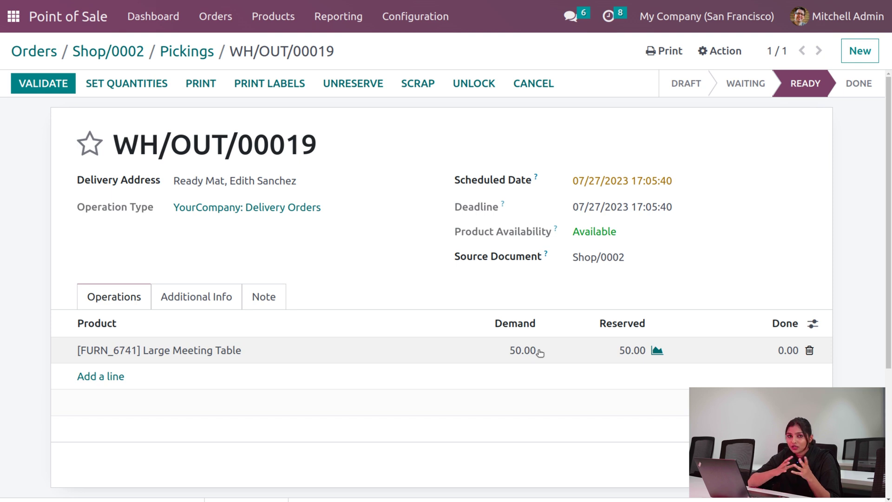
click(144, 92)
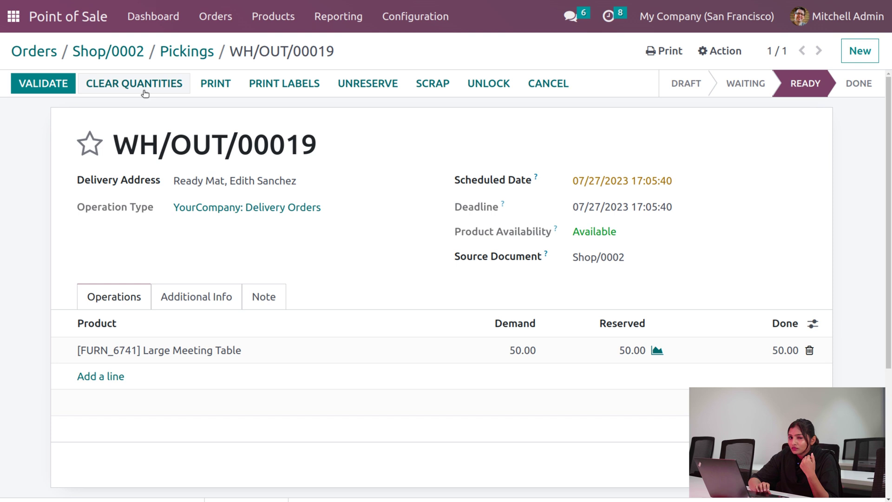
click(37, 89)
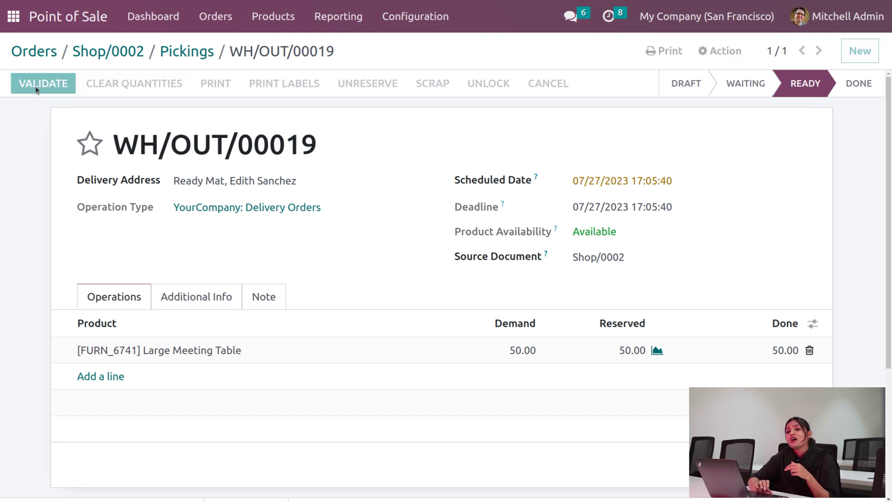